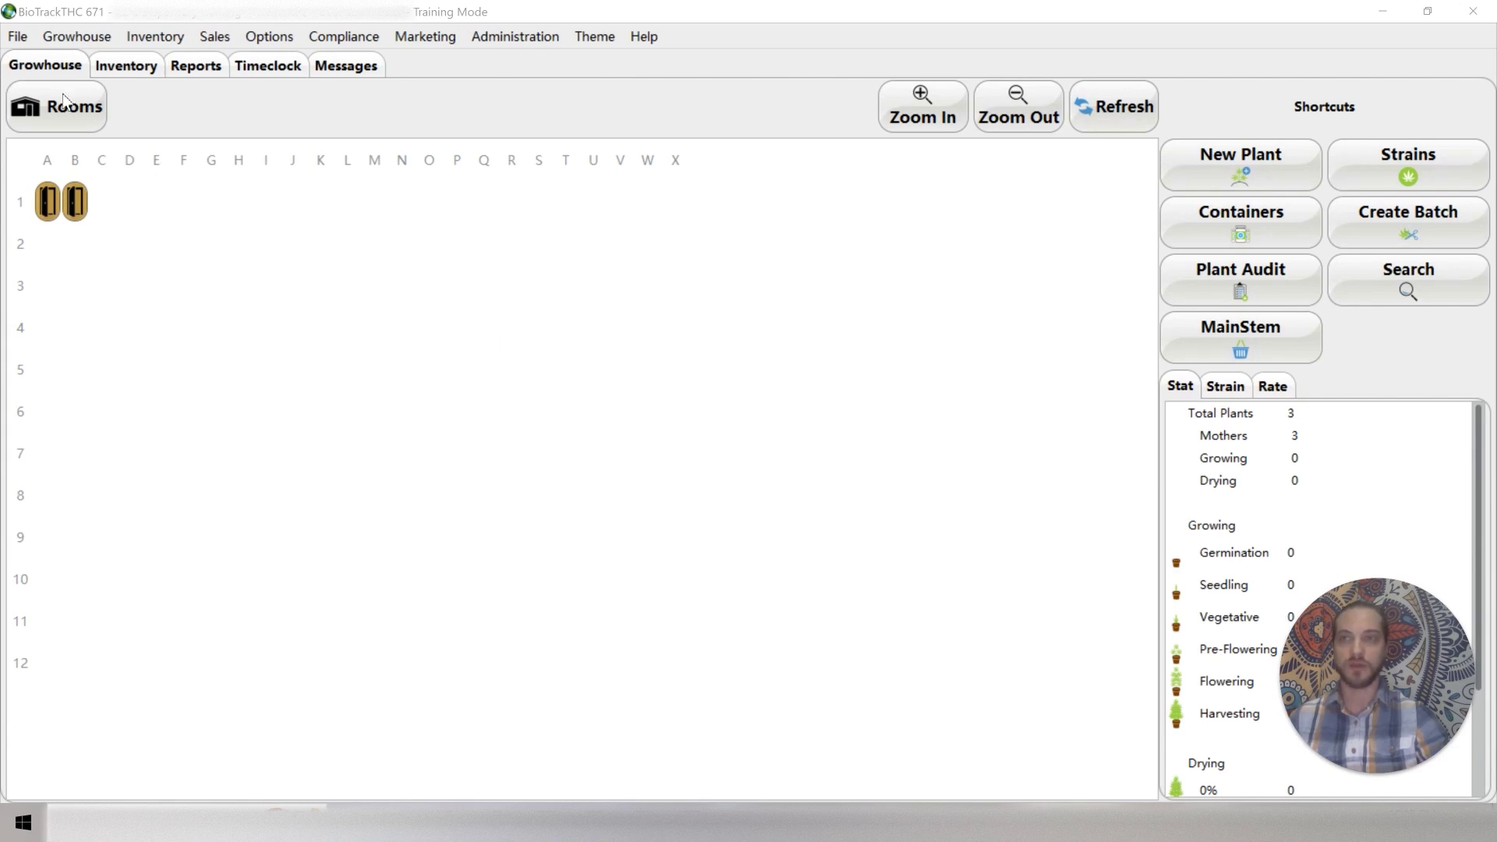
- Open the Growhouse room management settings
{"action": "left_click", "coordinate": [23, 66]}
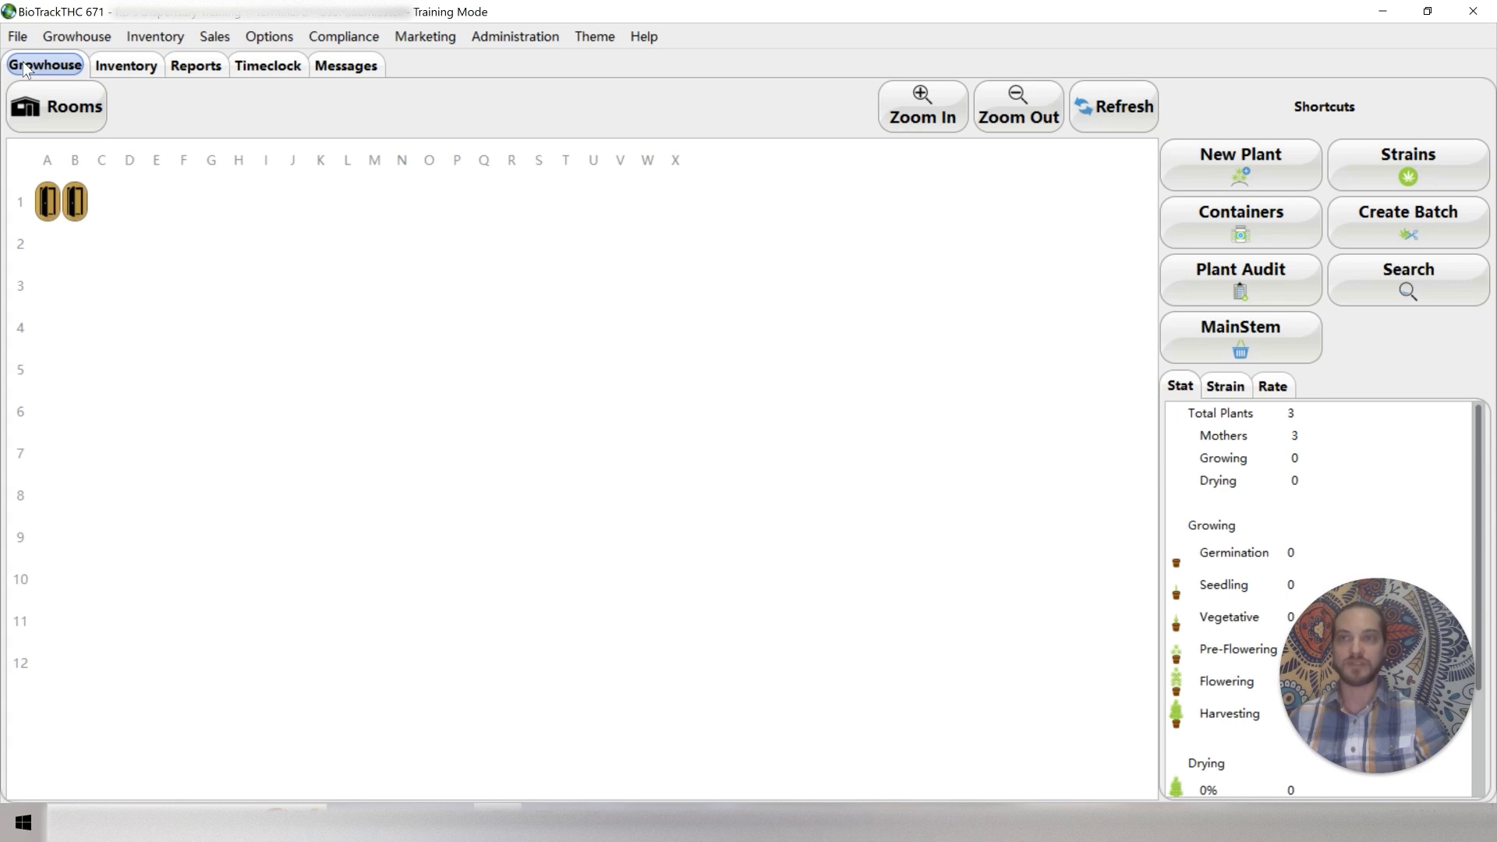
{"action": "left_click", "coordinate": [90, 35]}
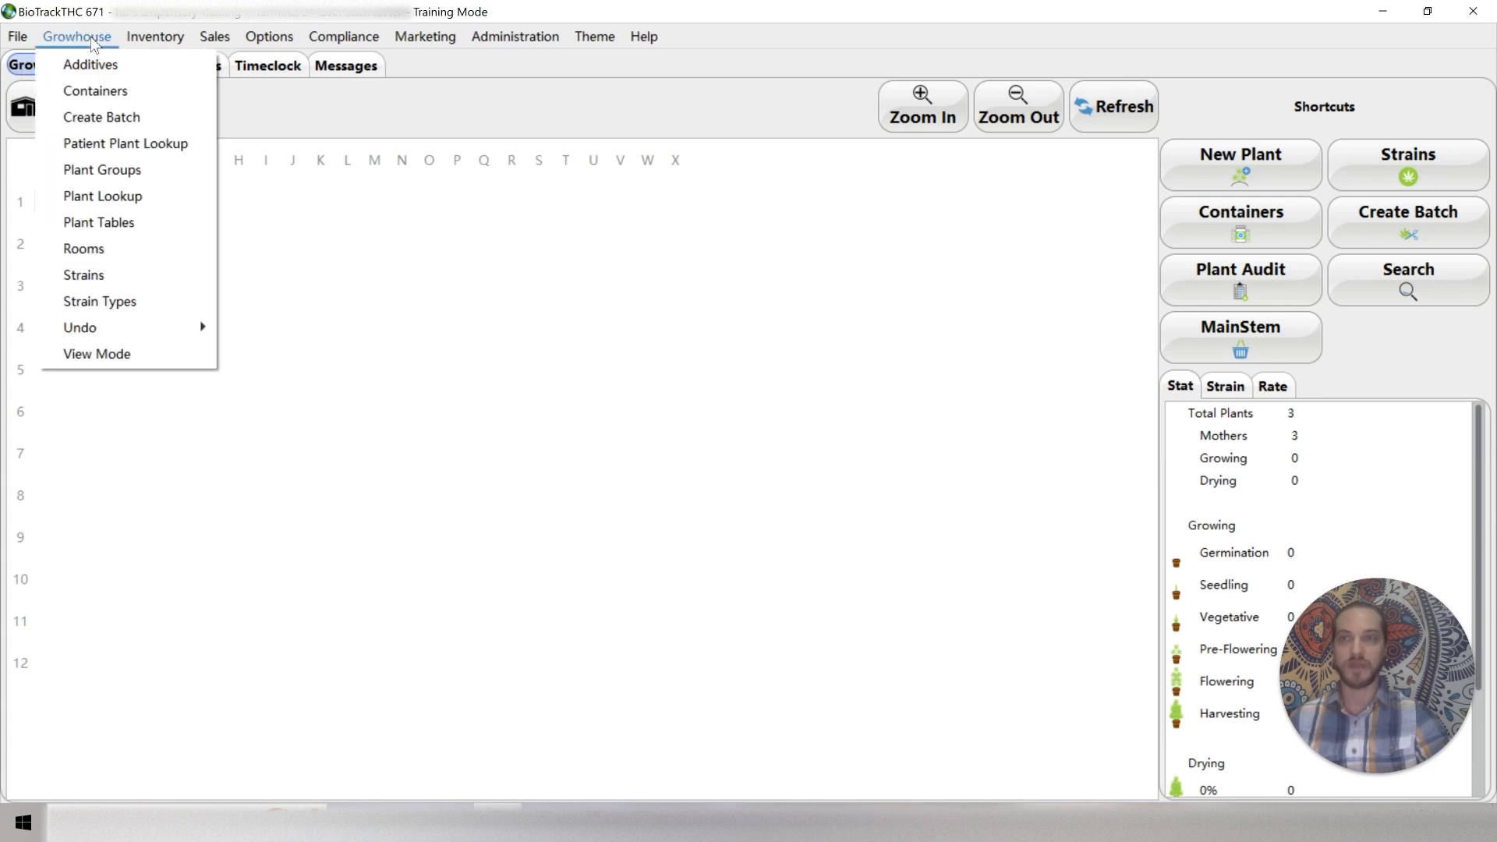
{"action": "left_click", "coordinate": [85, 247]}
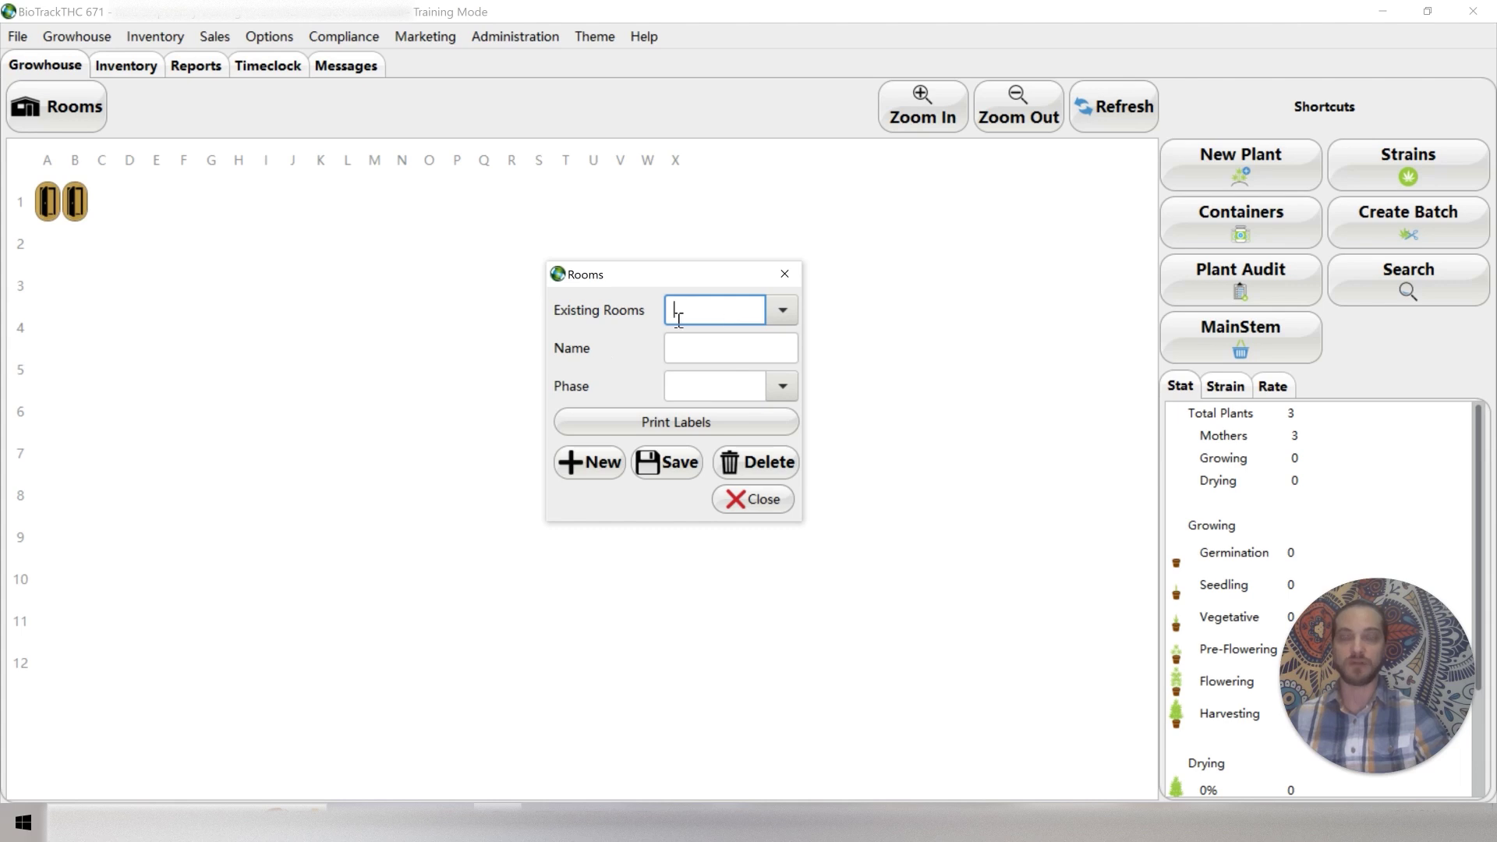
- Rename GreenHouse Table 1 to 'GreenHouse - Moms' with phase Pre-Flowering and save it
{"action": "left_click", "coordinate": [783, 310]}
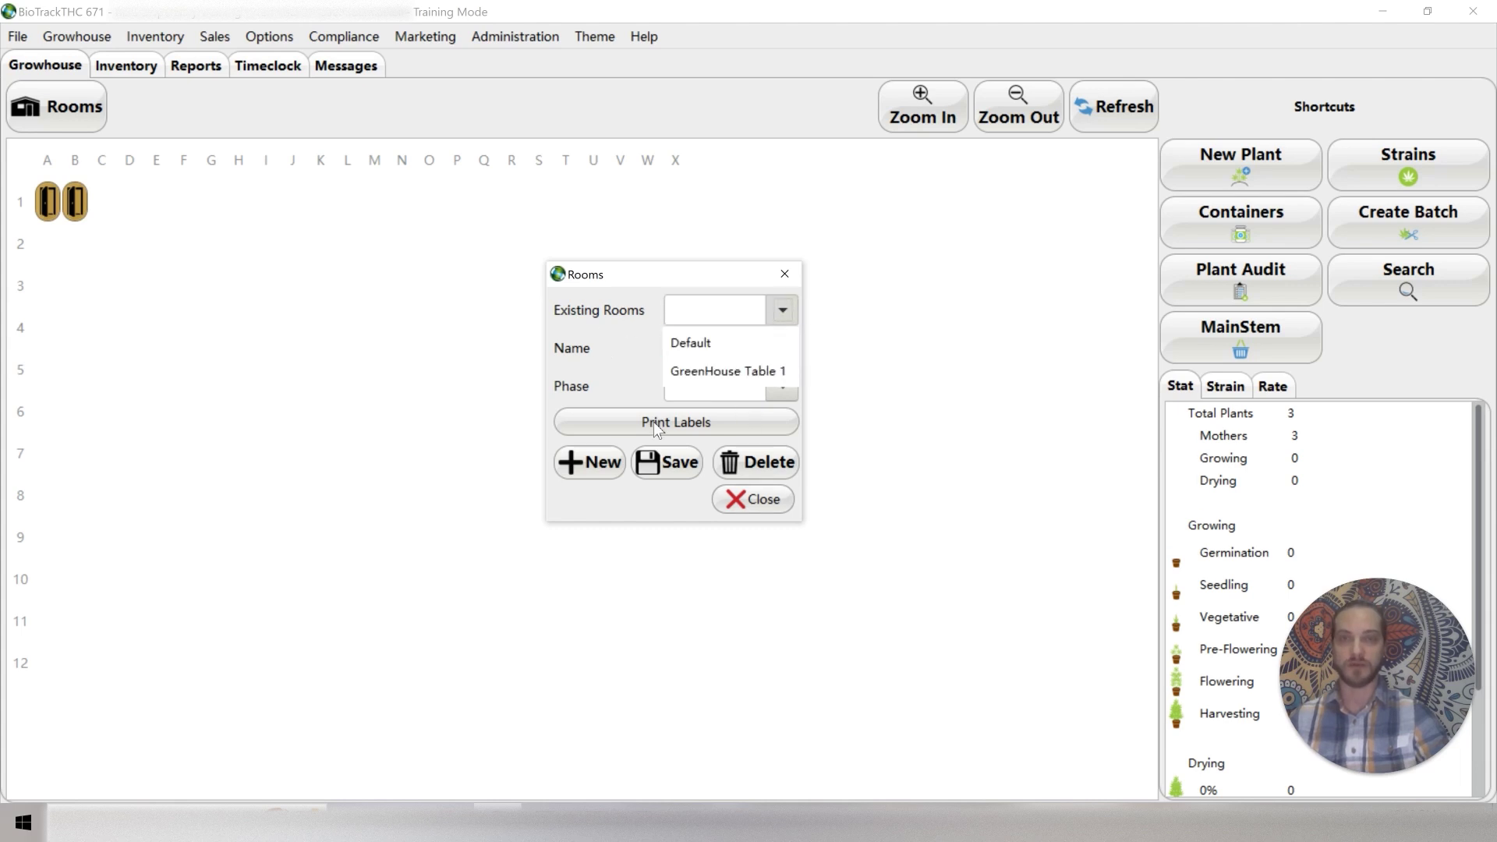
{"action": "left_click", "coordinate": [708, 371]}
{"action": "left_click", "coordinate": [737, 355]}
{"action": "key", "text": "ctrl+a"}
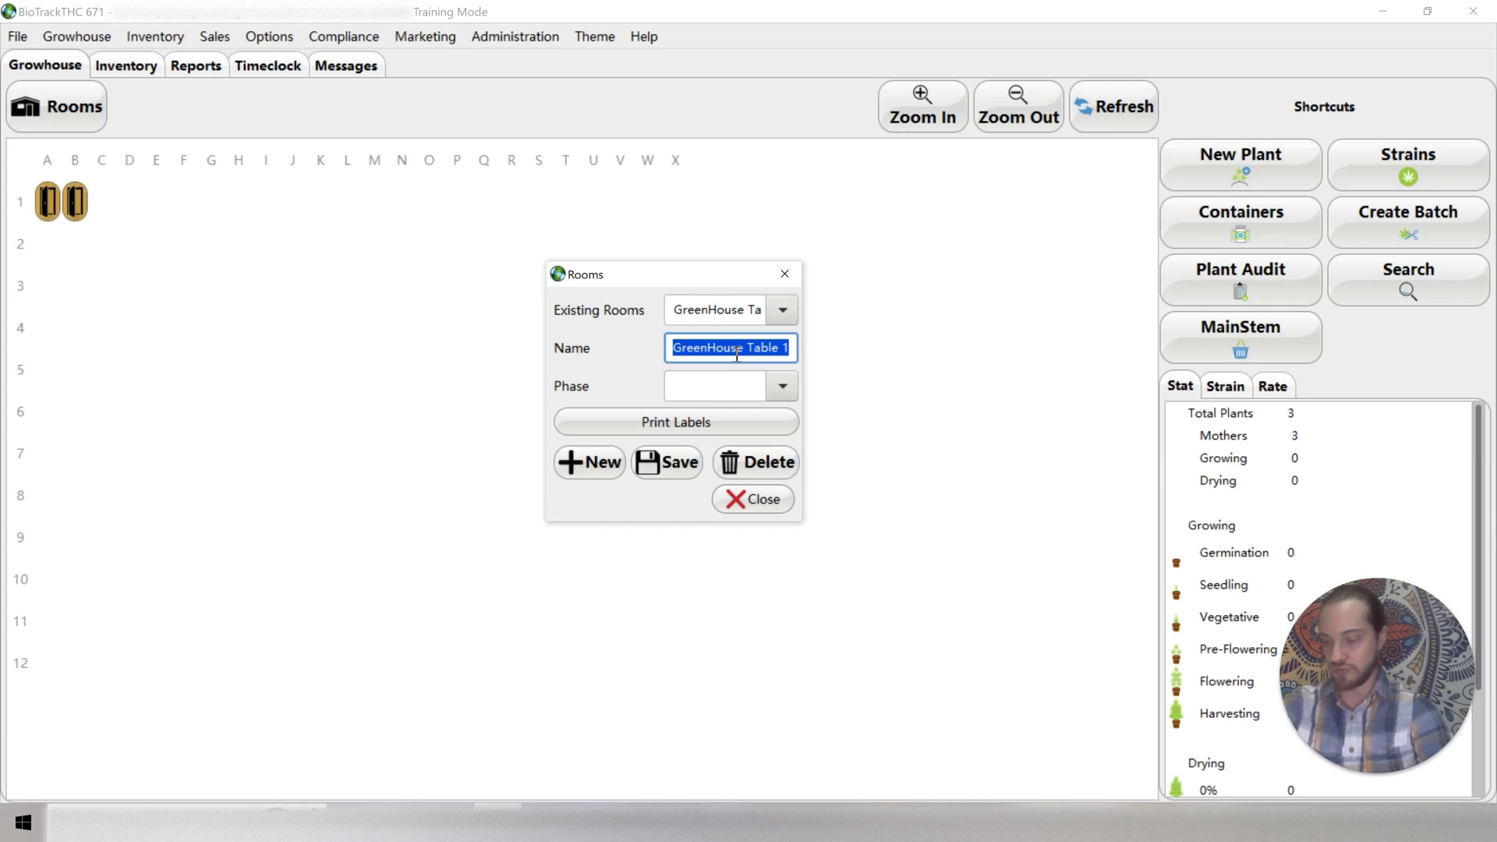
{"action": "type", "text": "GreenHouse - Moms"}
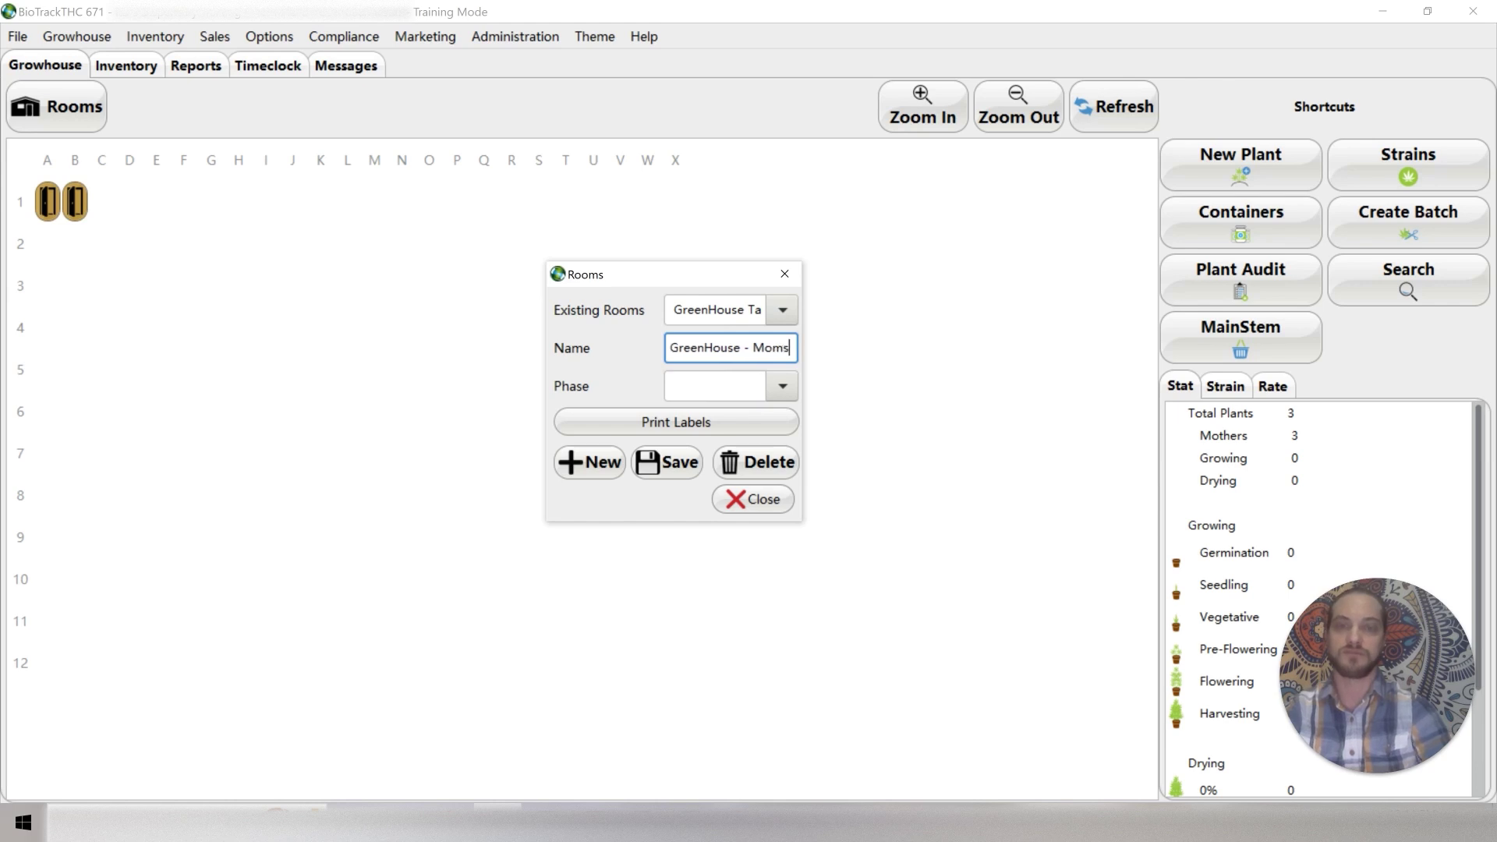
{"action": "left_click", "coordinate": [786, 383]}
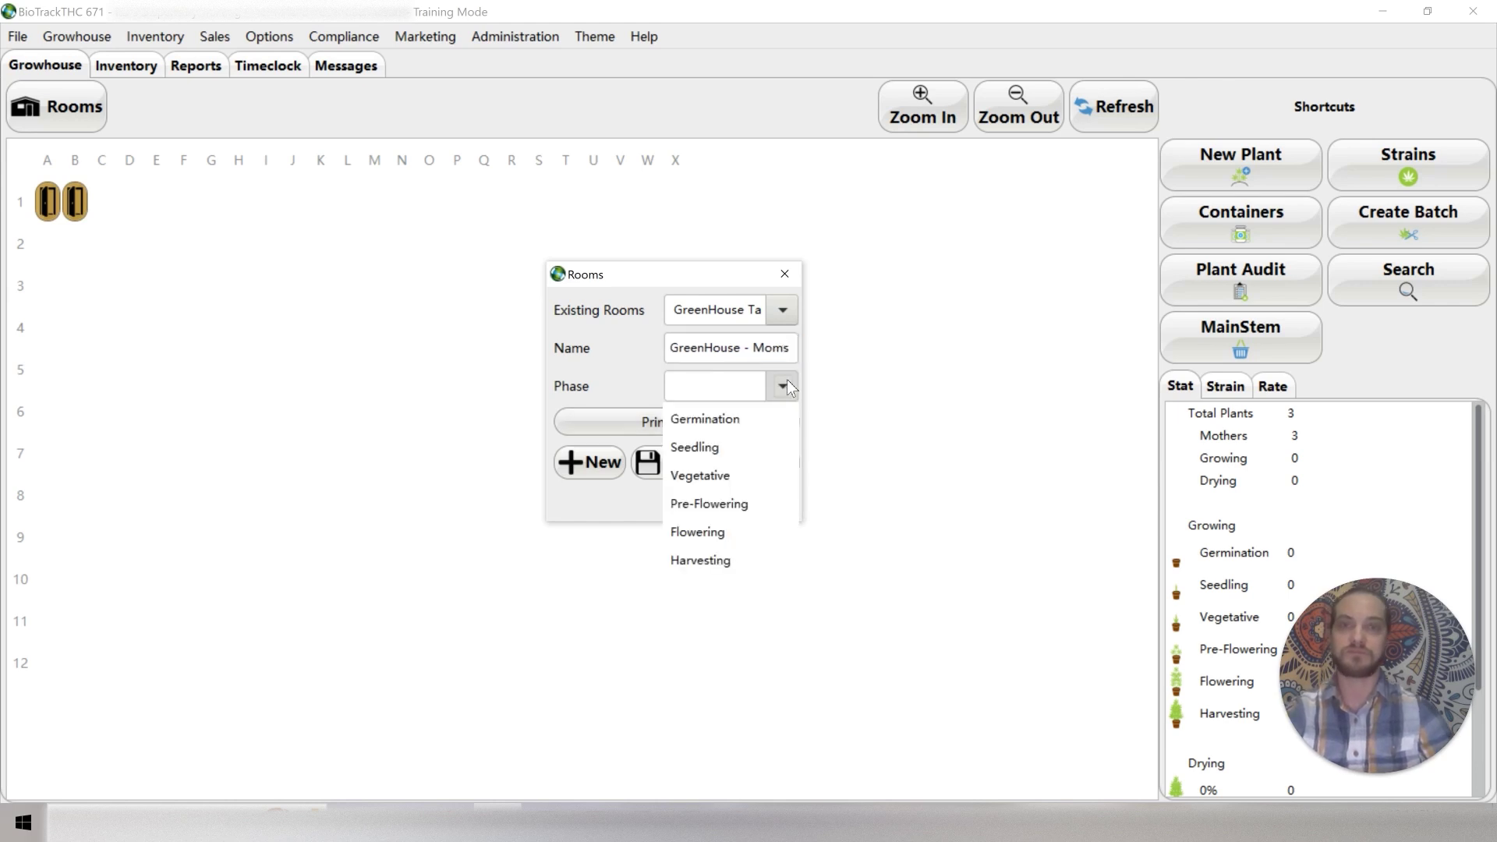
{"action": "left_click", "coordinate": [768, 506]}
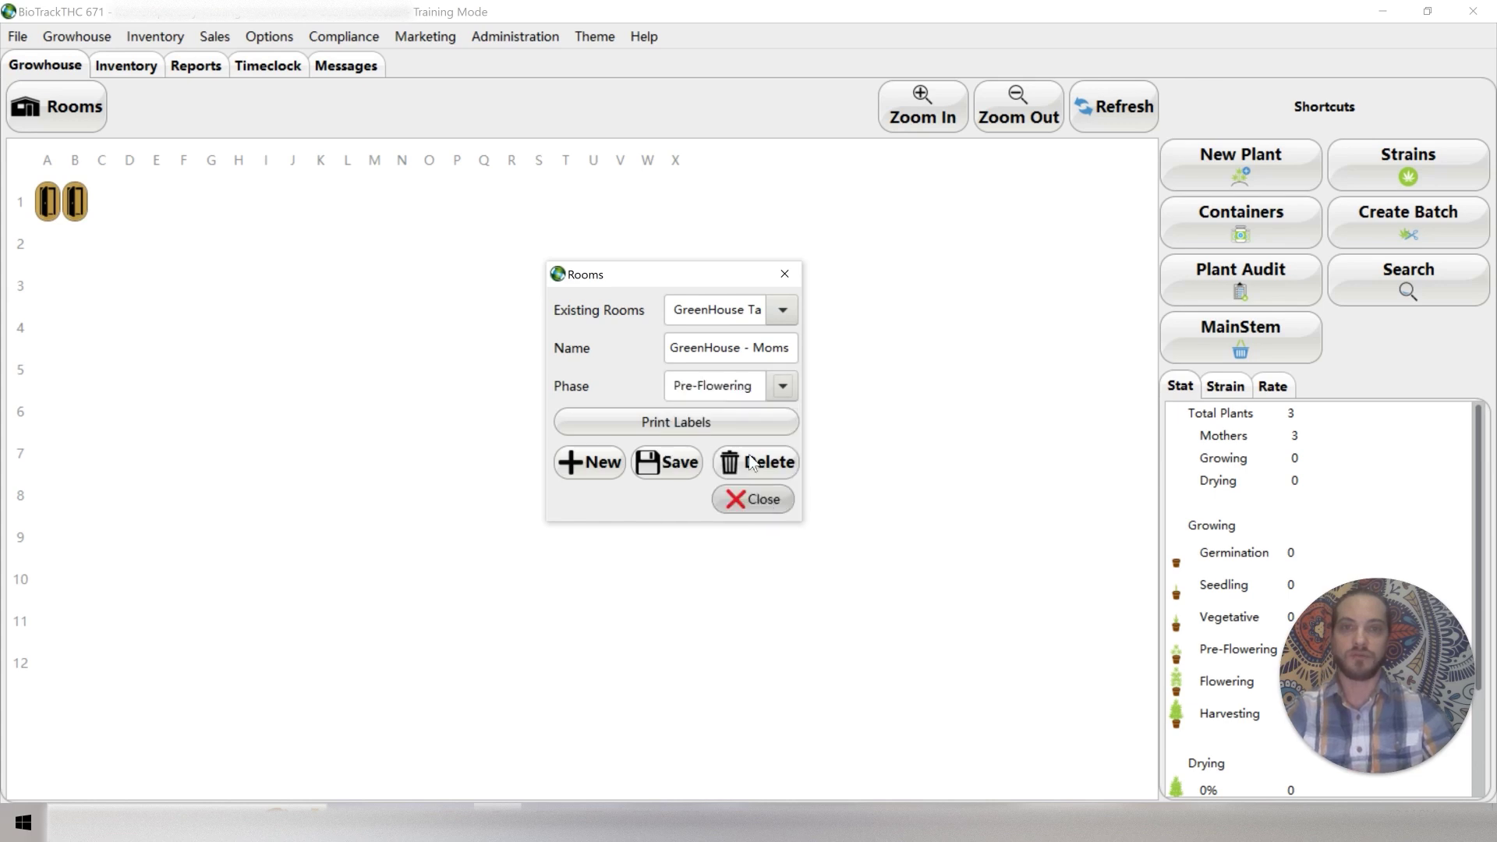
{"action": "left_click", "coordinate": [682, 473]}
{"action": "left_click", "coordinate": [787, 456]}
- Enter 'GreenHouse - Table 2' as the name of a new room
{"action": "left_click", "coordinate": [736, 355]}
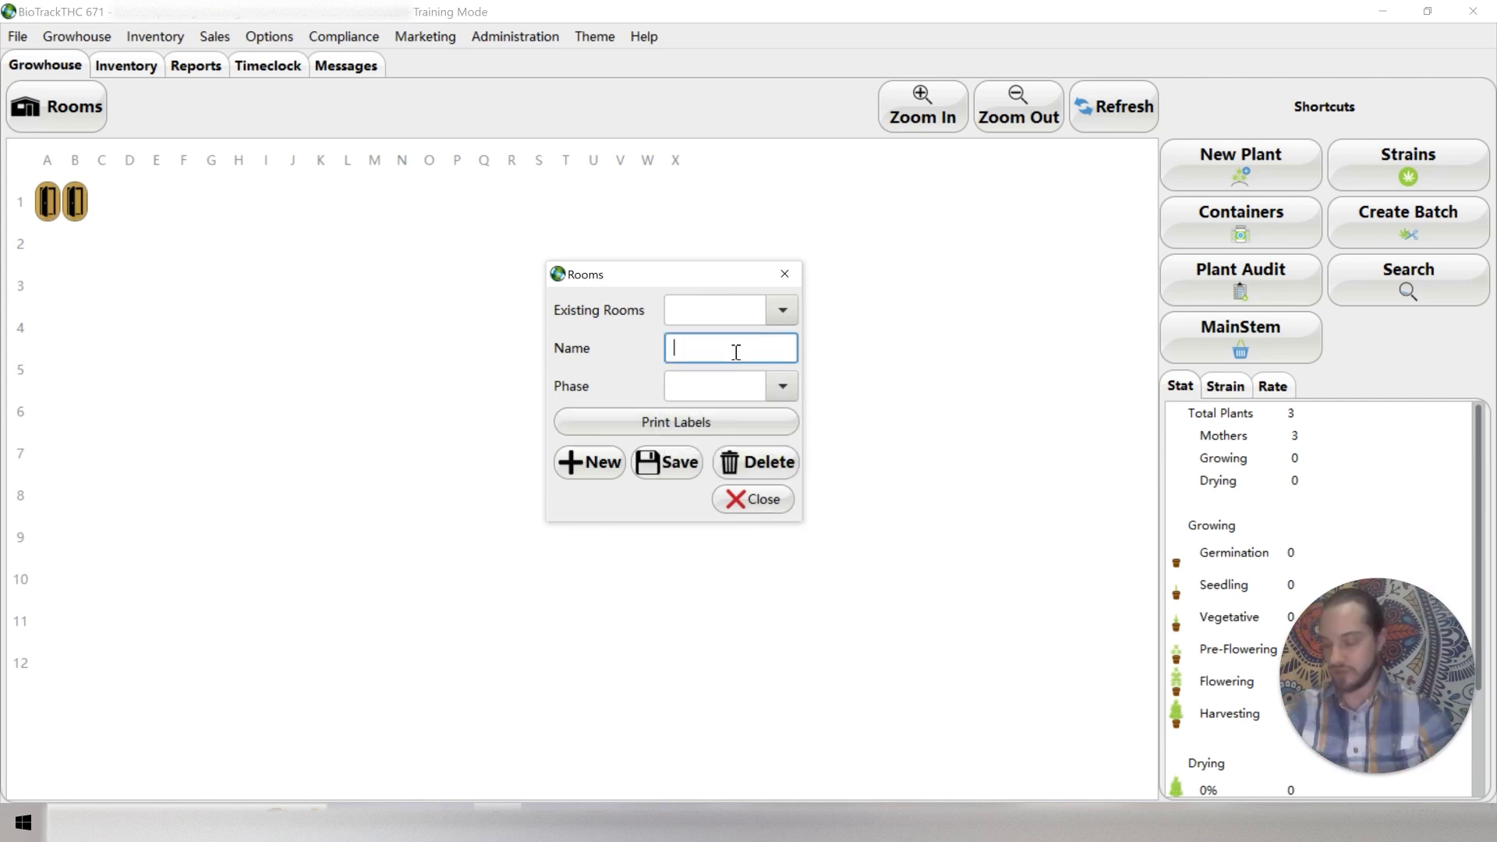
{"action": "type", "text": "Green"}
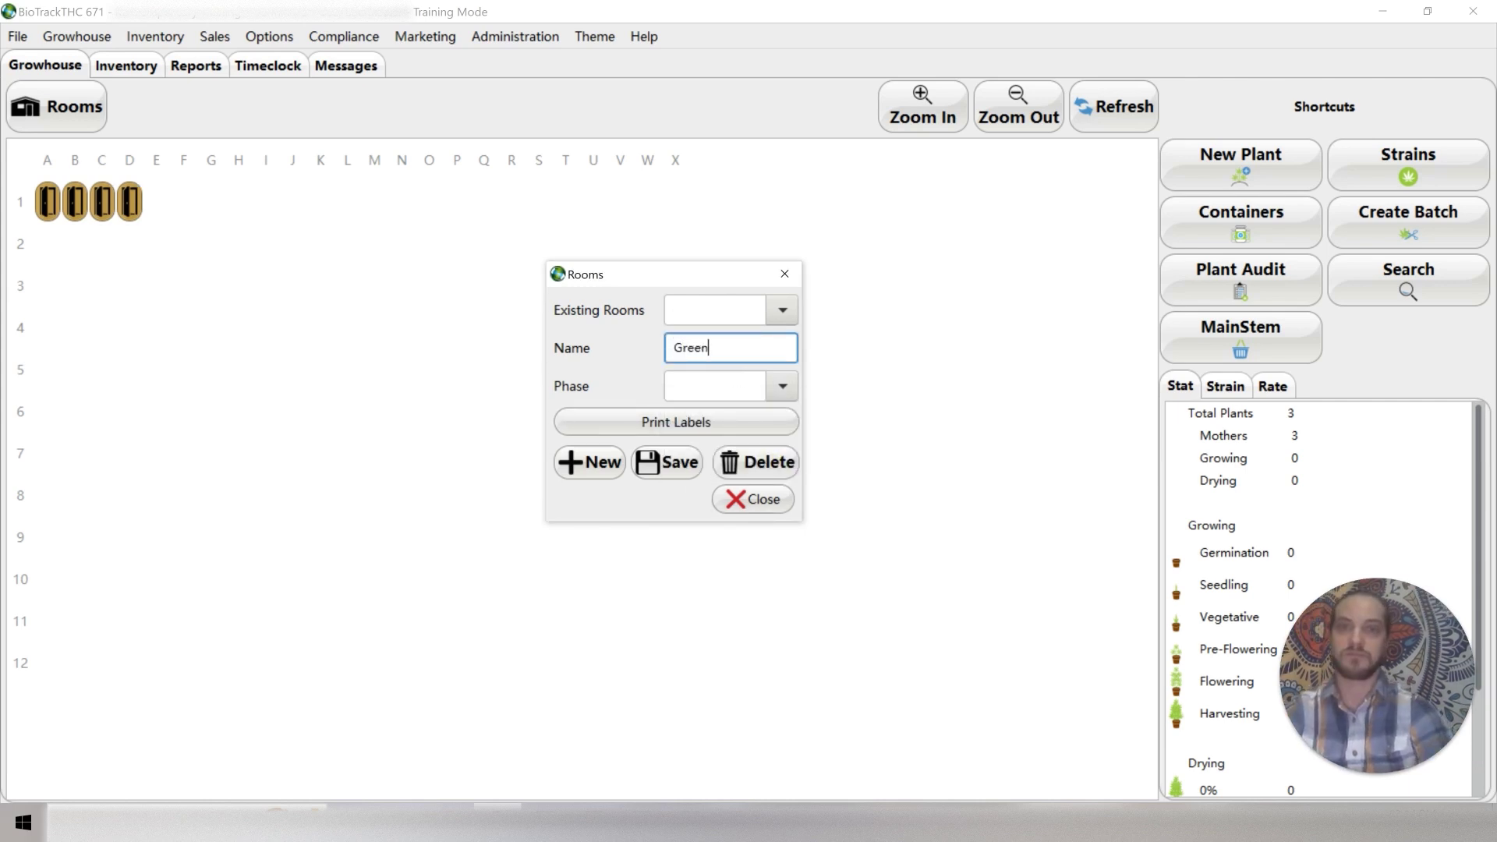
{"action": "type", "text": "House Table 2"}
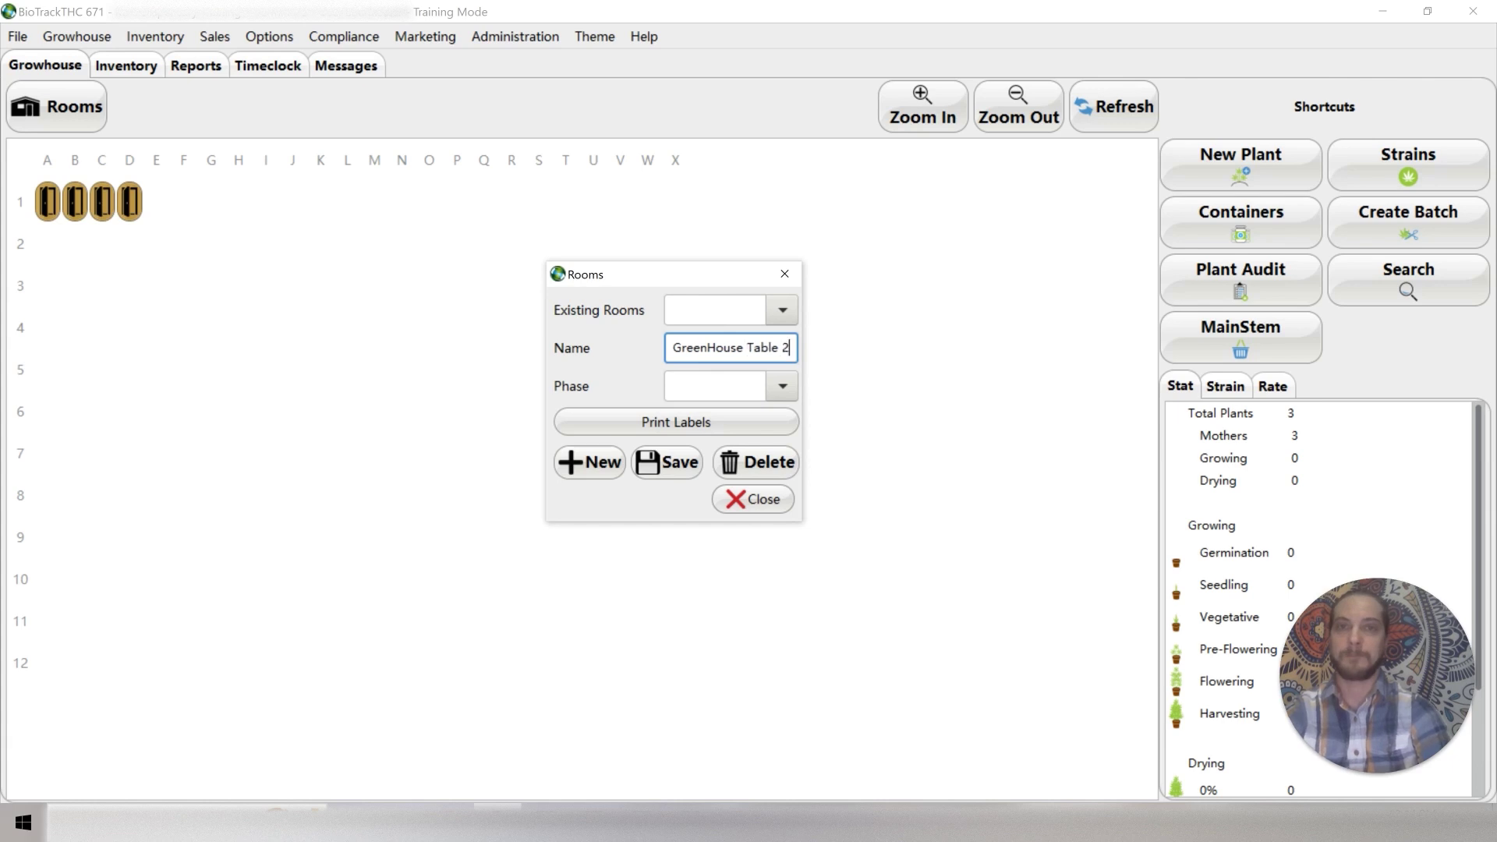
{"action": "left_click", "coordinate": [747, 347]}
{"action": "key", "text": "BackSpace"}
{"action": "type", "text": "-"}
- Save the new room, leaving its phase unset, and confirm it appears under Existing Rooms
{"action": "left_click", "coordinate": [783, 388]}
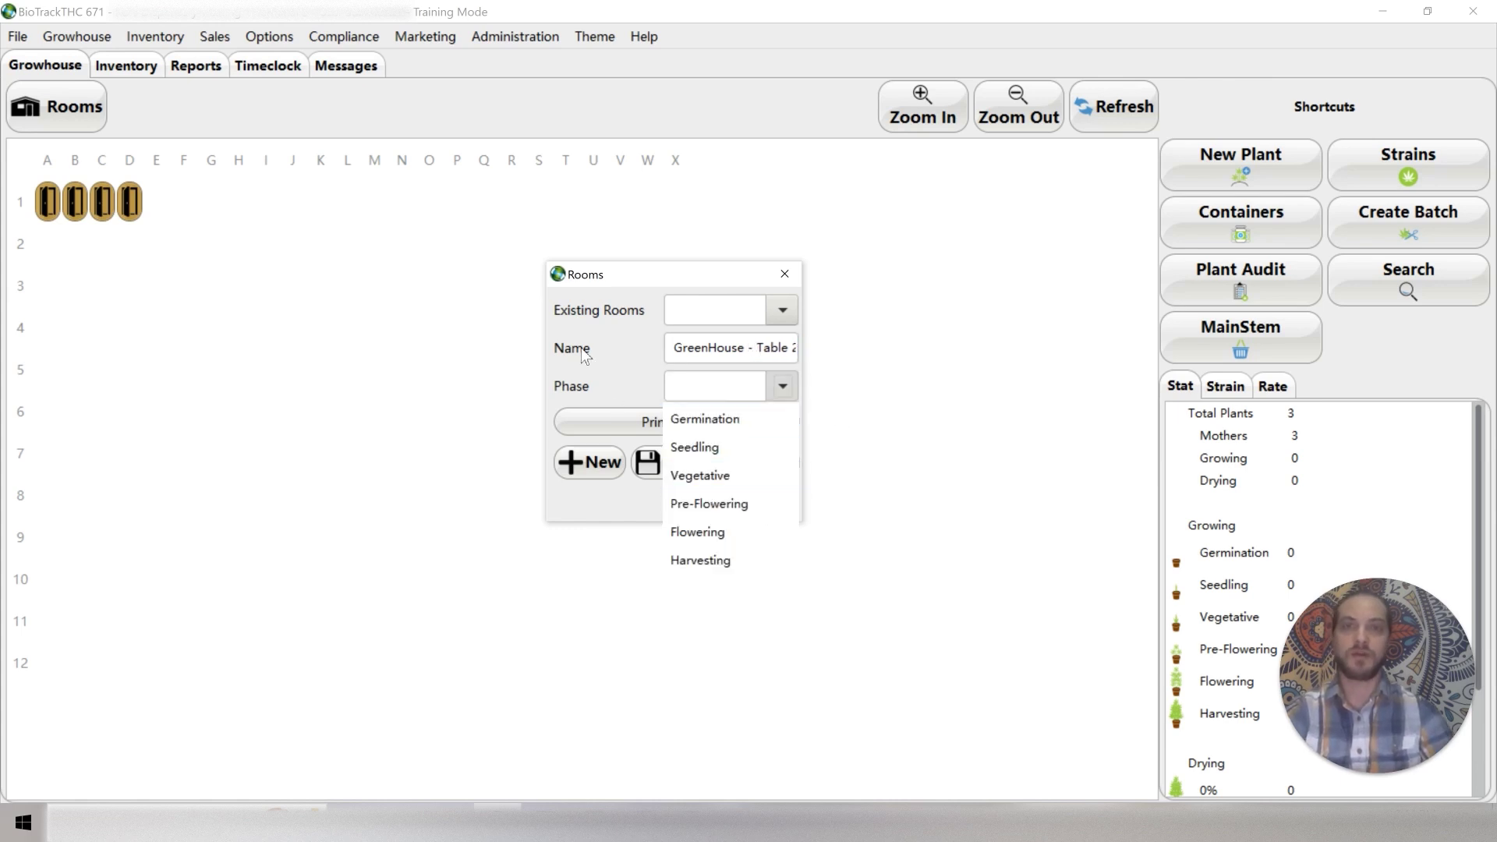
{"action": "left_click", "coordinate": [616, 381]}
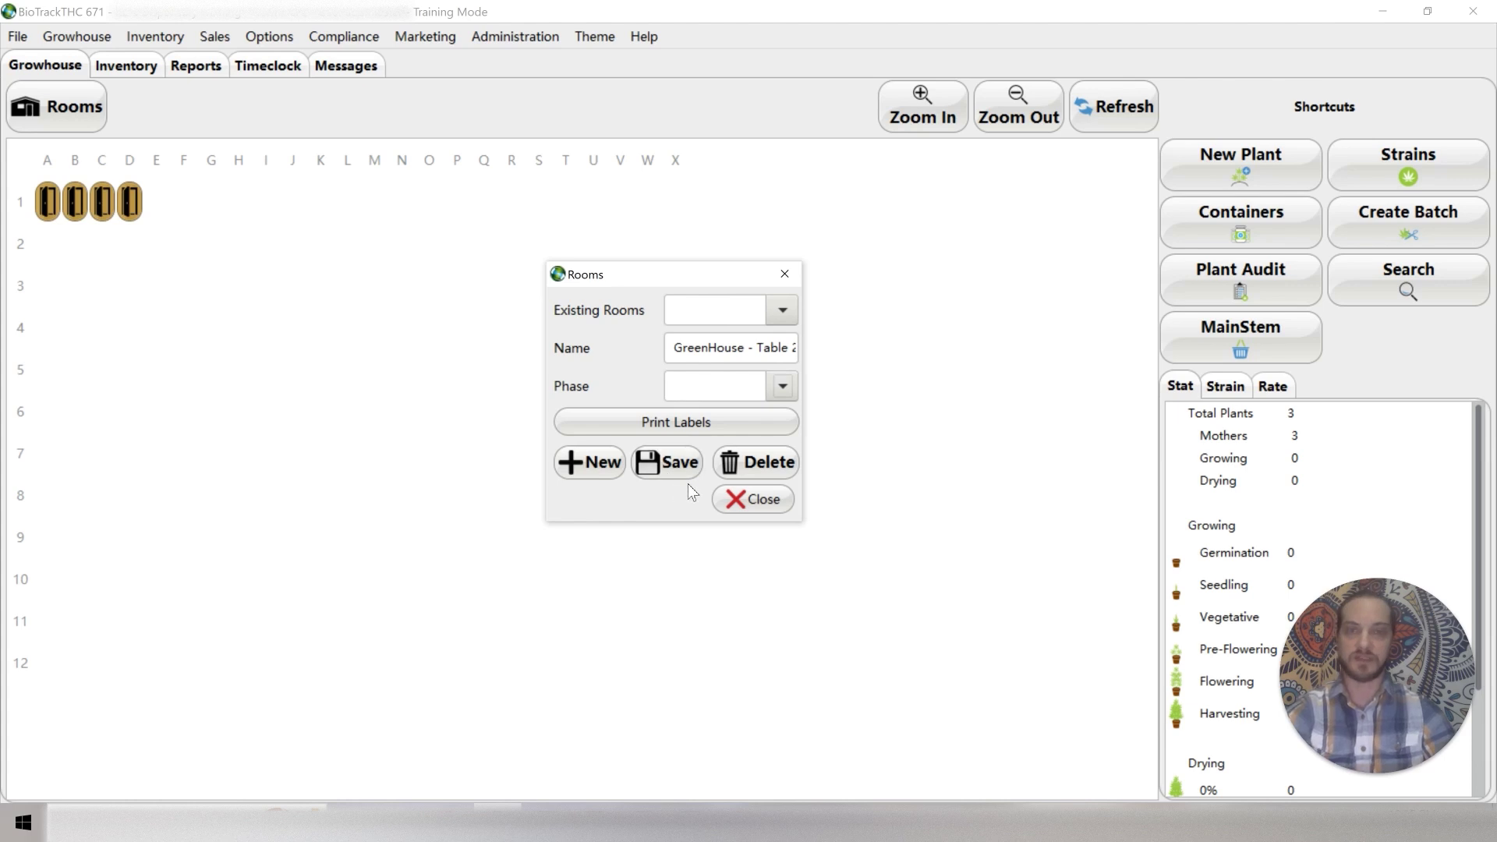
{"action": "left_click", "coordinate": [680, 465]}
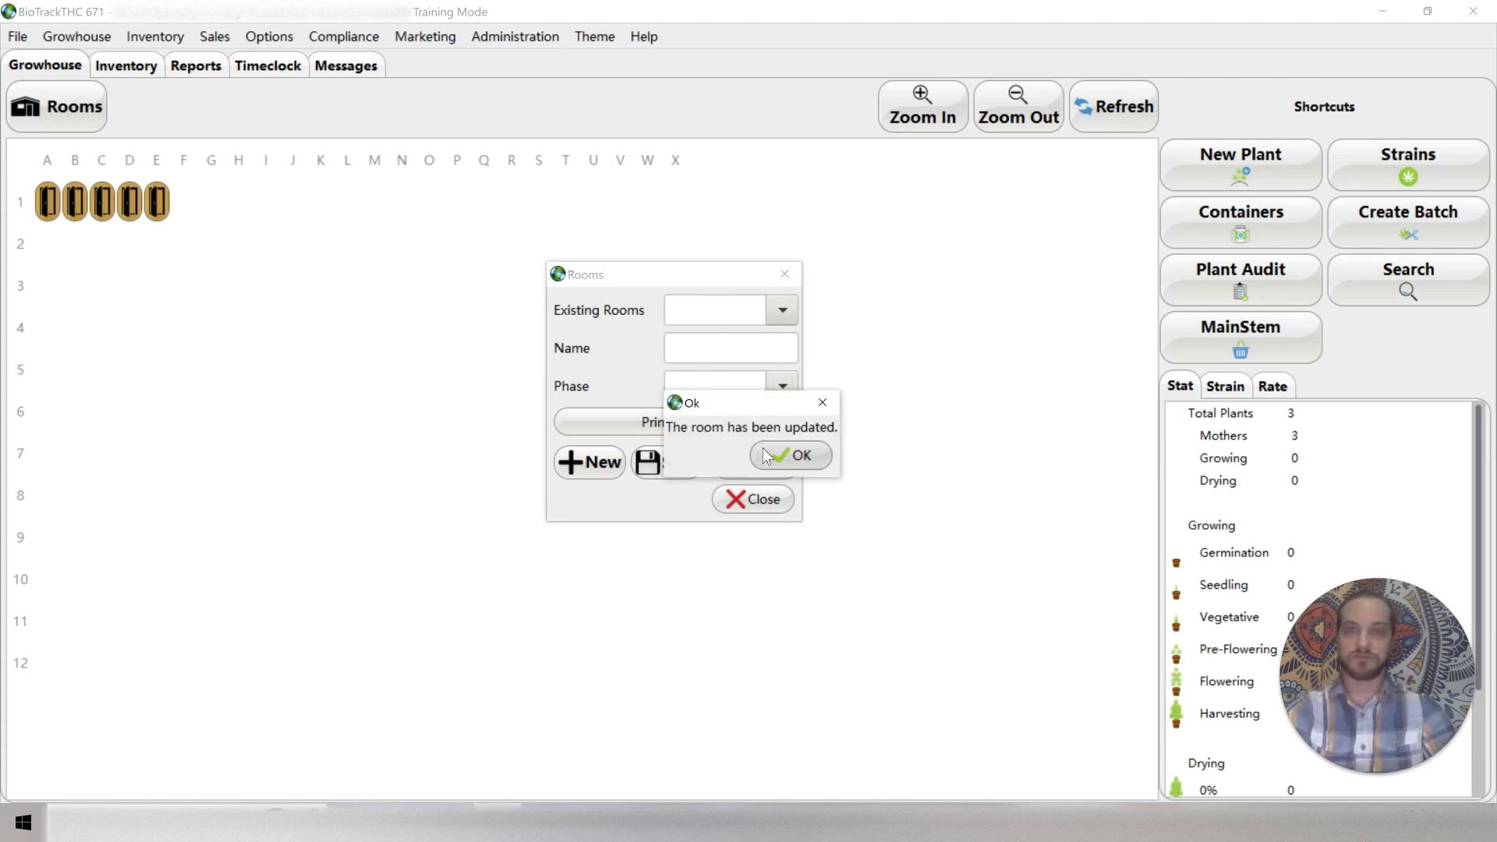
{"action": "left_click", "coordinate": [788, 460]}
{"action": "left_click", "coordinate": [782, 312]}
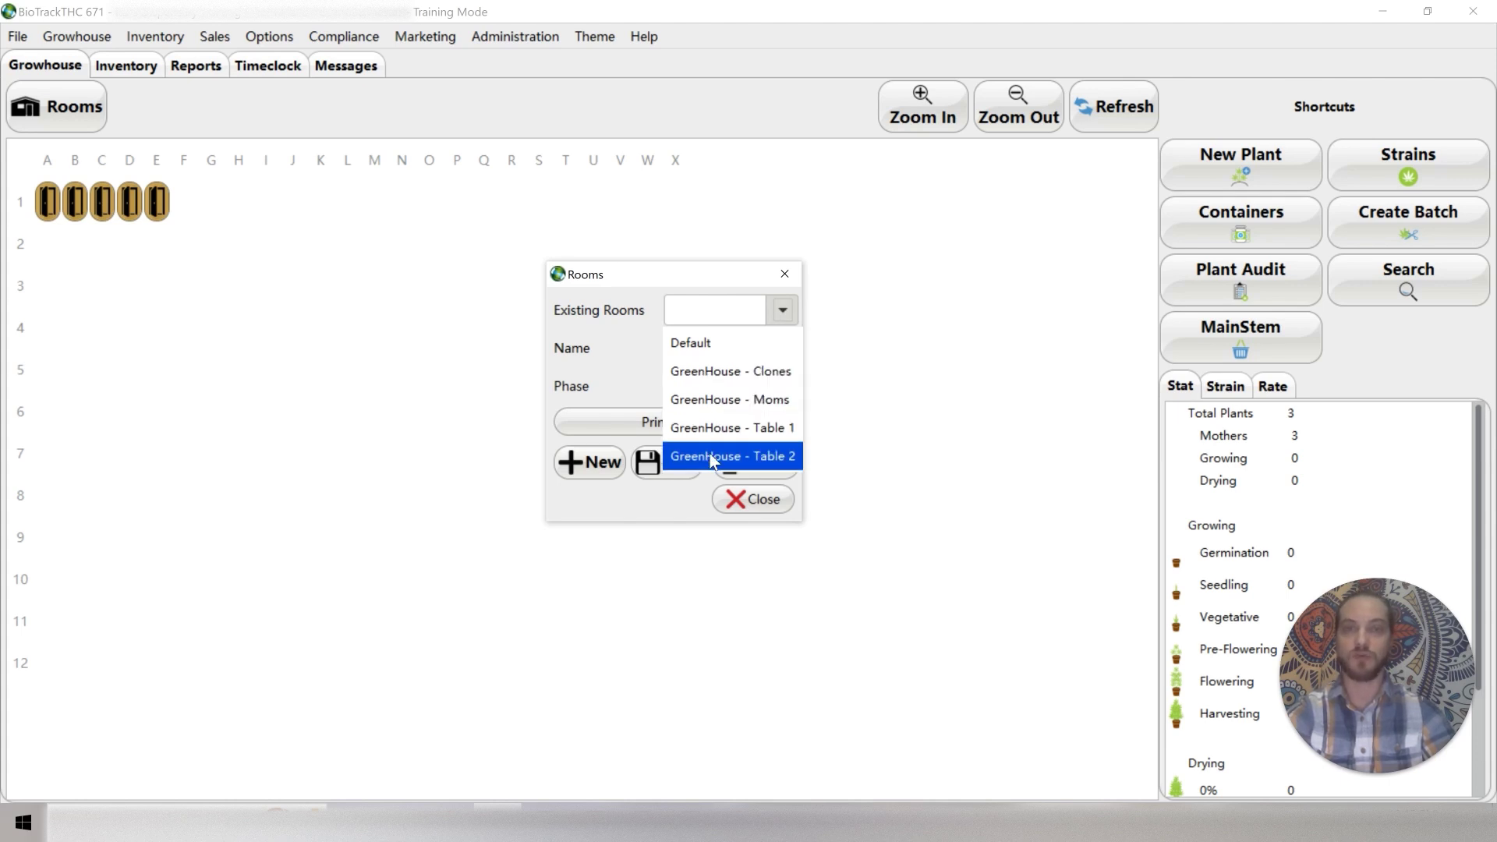
{"action": "left_click", "coordinate": [621, 362]}
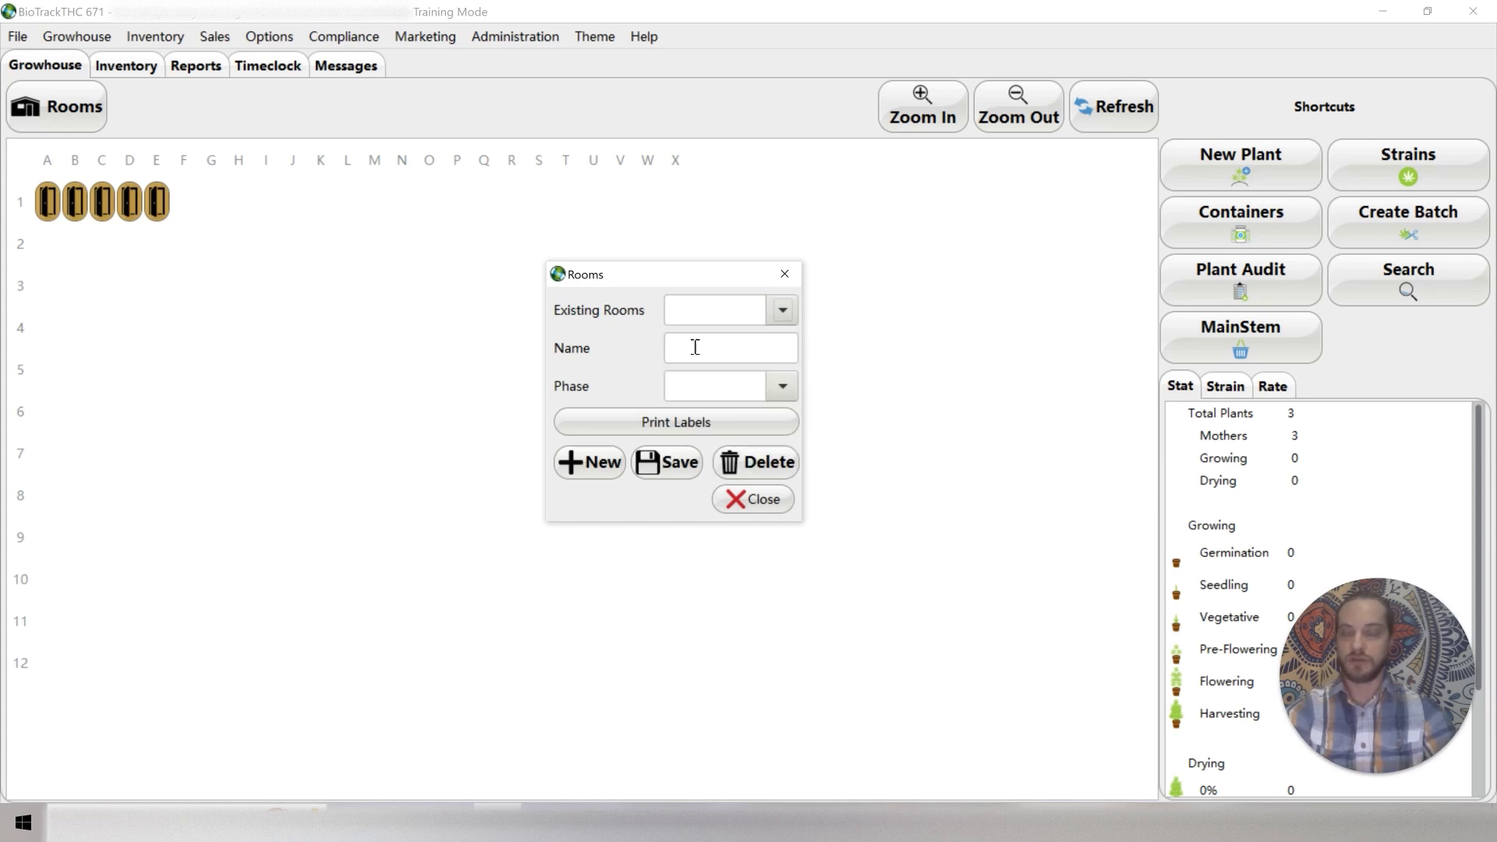
- Close the Rooms settings, open Outdoor Grow, and switch the growhouse to List View
{"action": "left_click", "coordinate": [774, 502]}
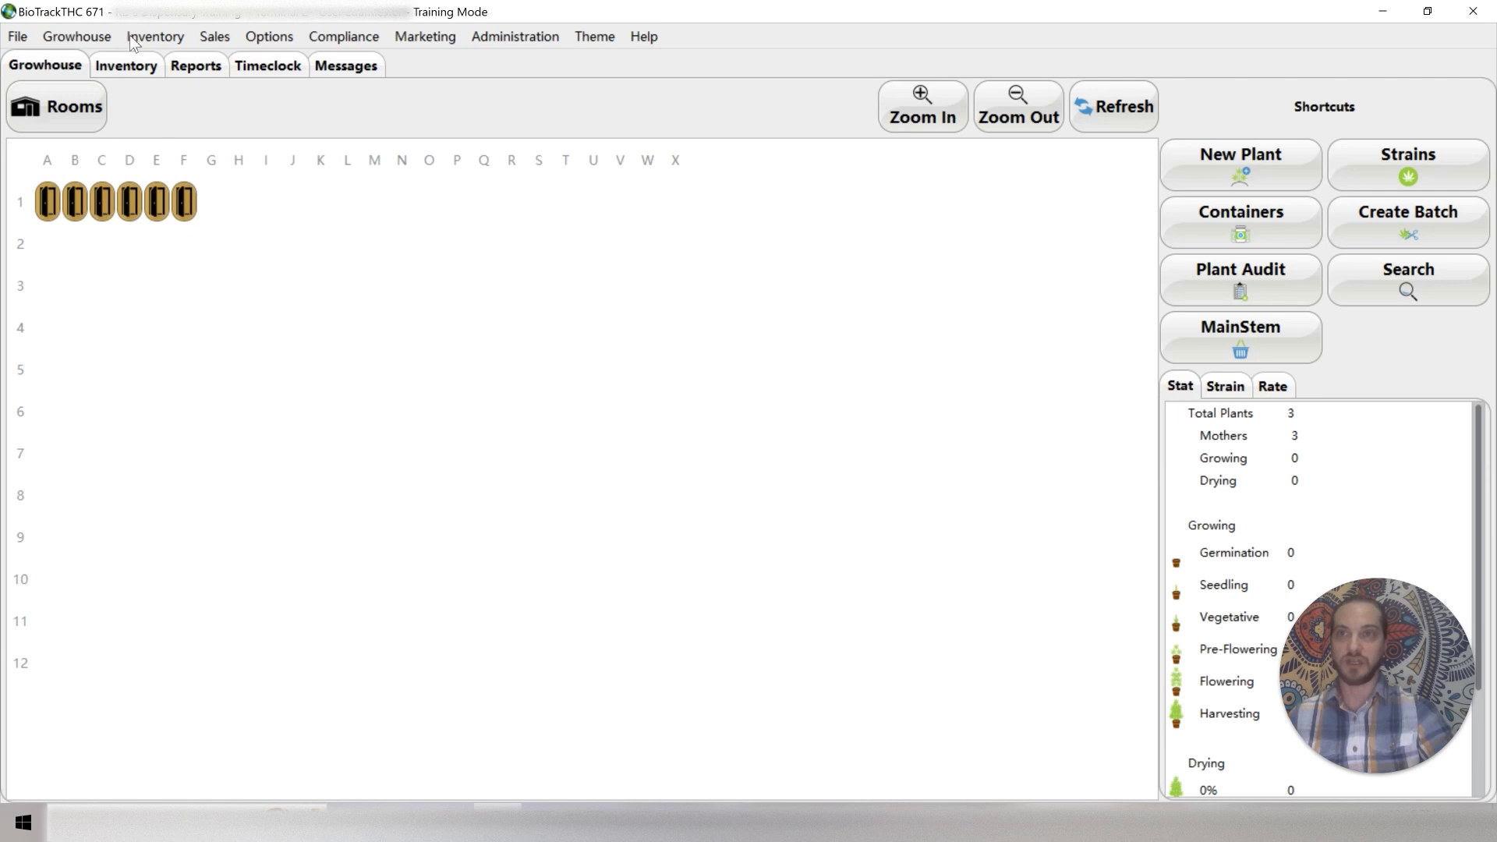
{"action": "double_click", "coordinate": [187, 204]}
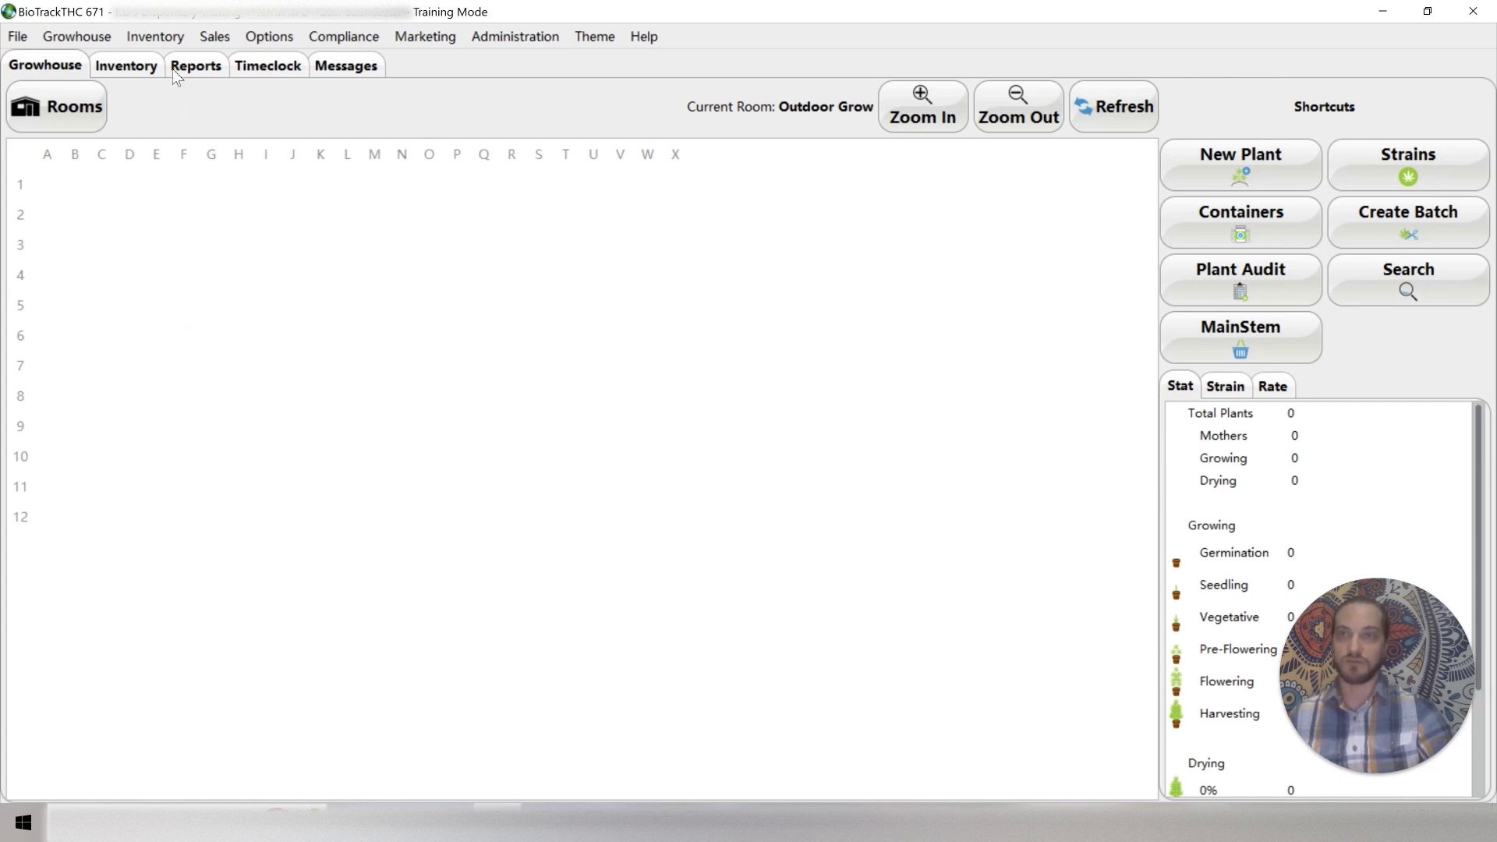
{"action": "left_click", "coordinate": [77, 36]}
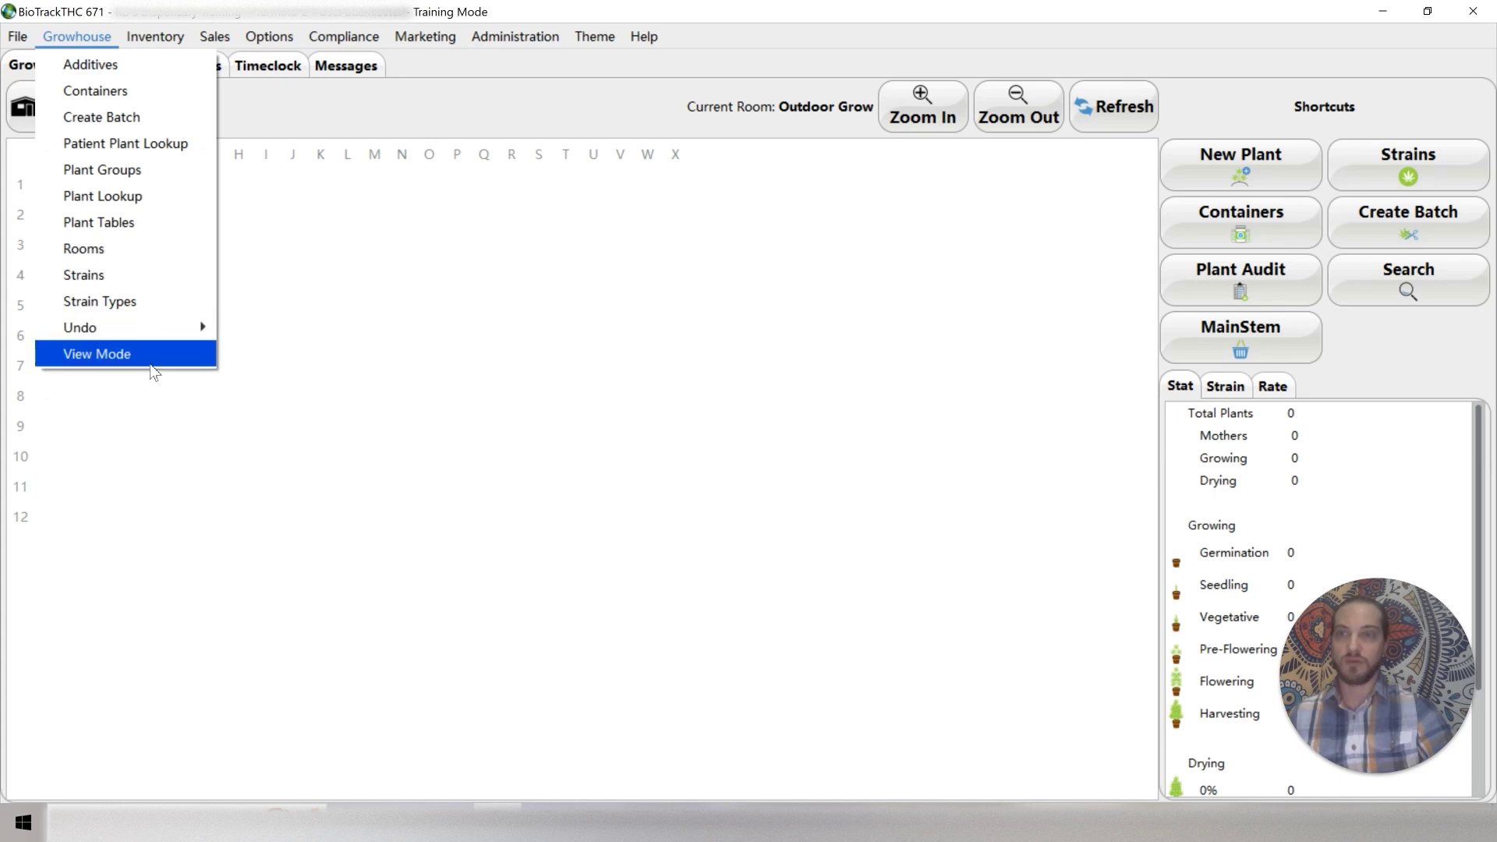
{"action": "left_click", "coordinate": [76, 355]}
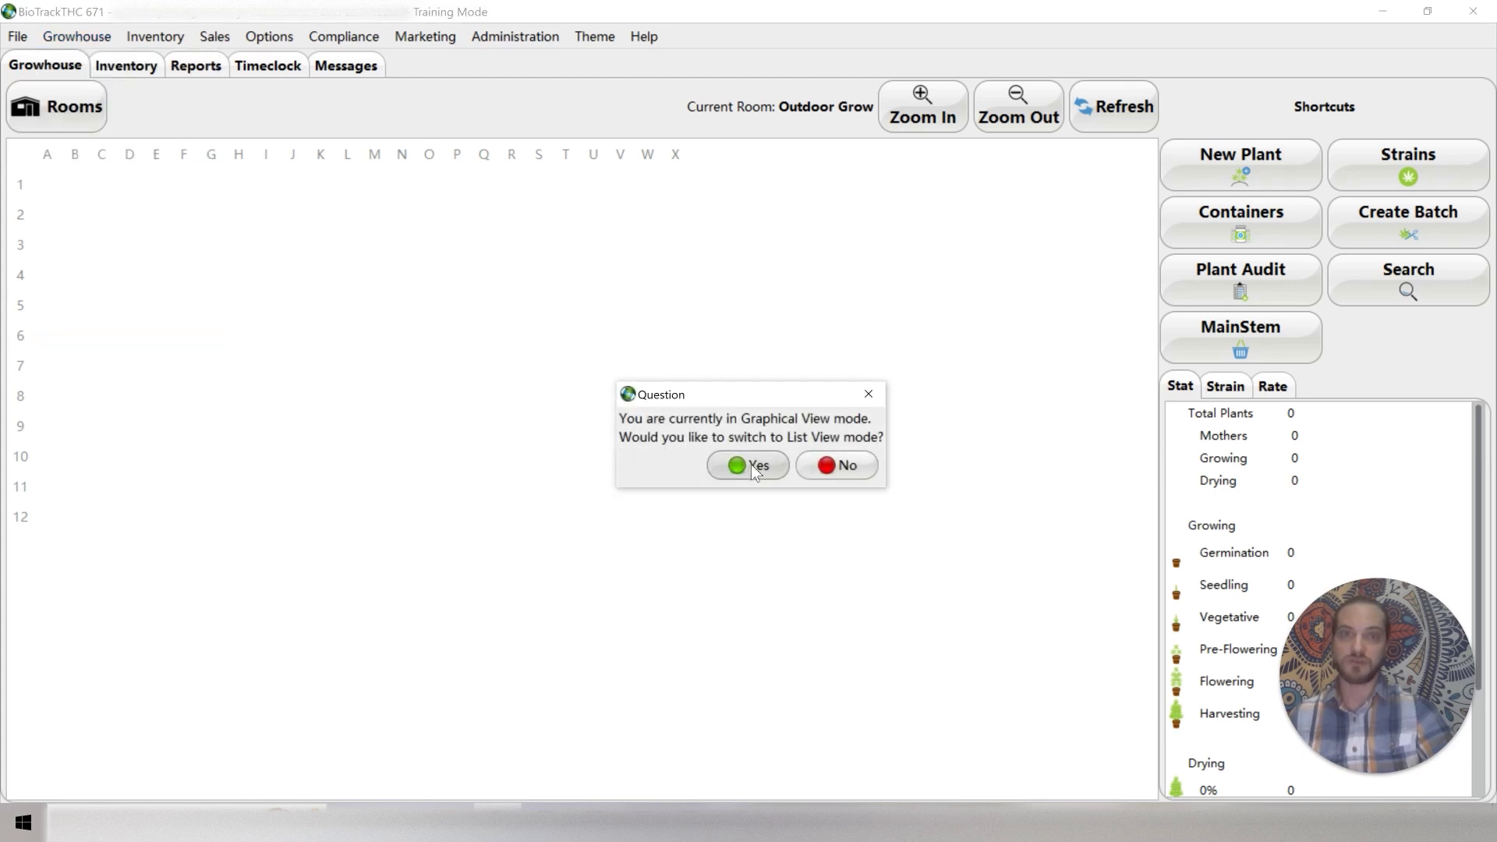
{"action": "left_click", "coordinate": [751, 466]}
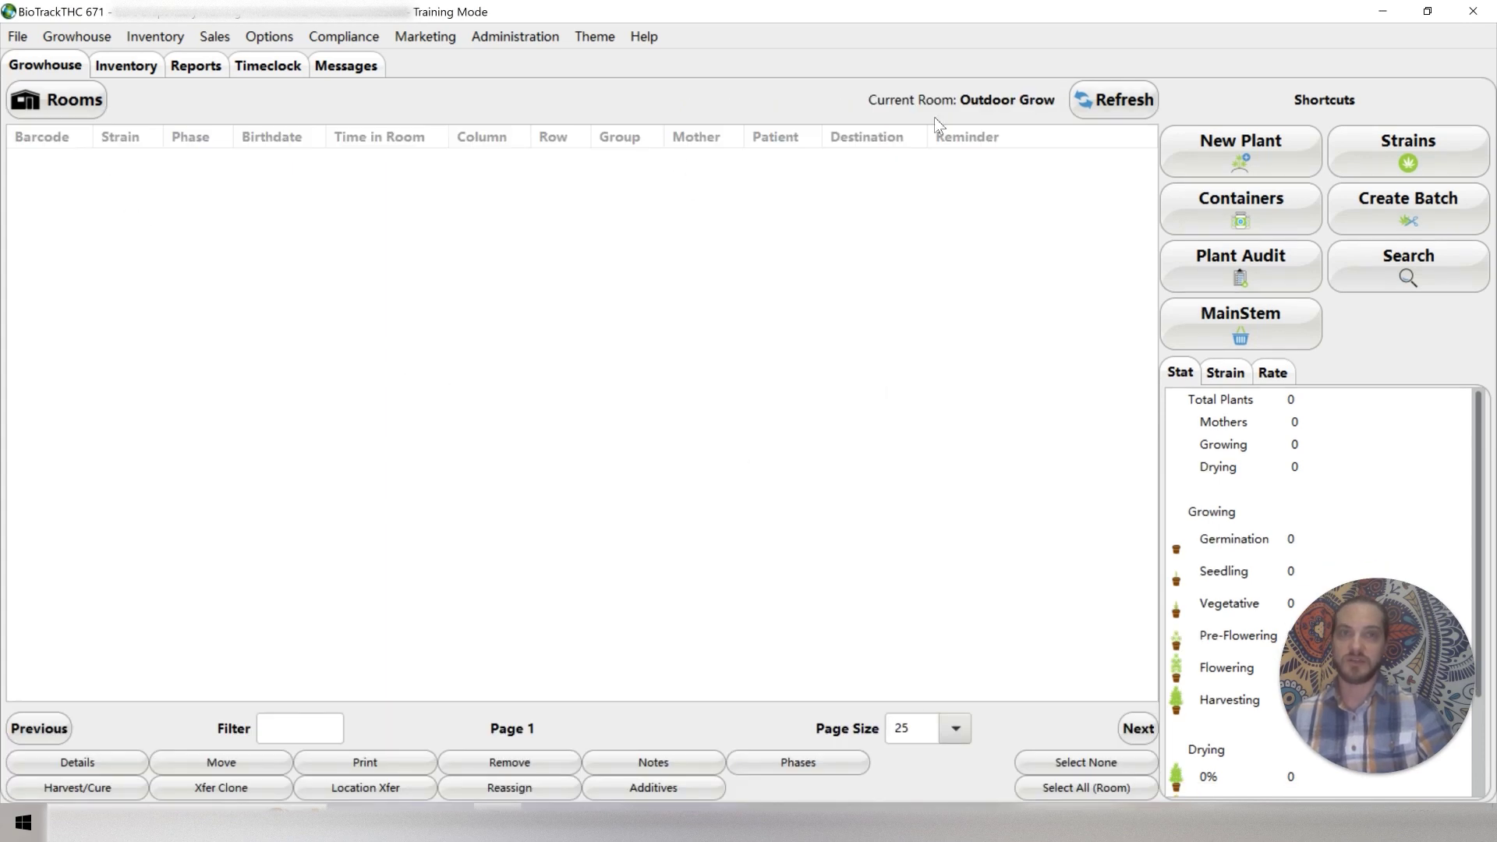
- List all rooms and step through GreenHouse - Clones, Moms, Table 1 and Table 2
{"action": "left_click", "coordinate": [79, 98]}
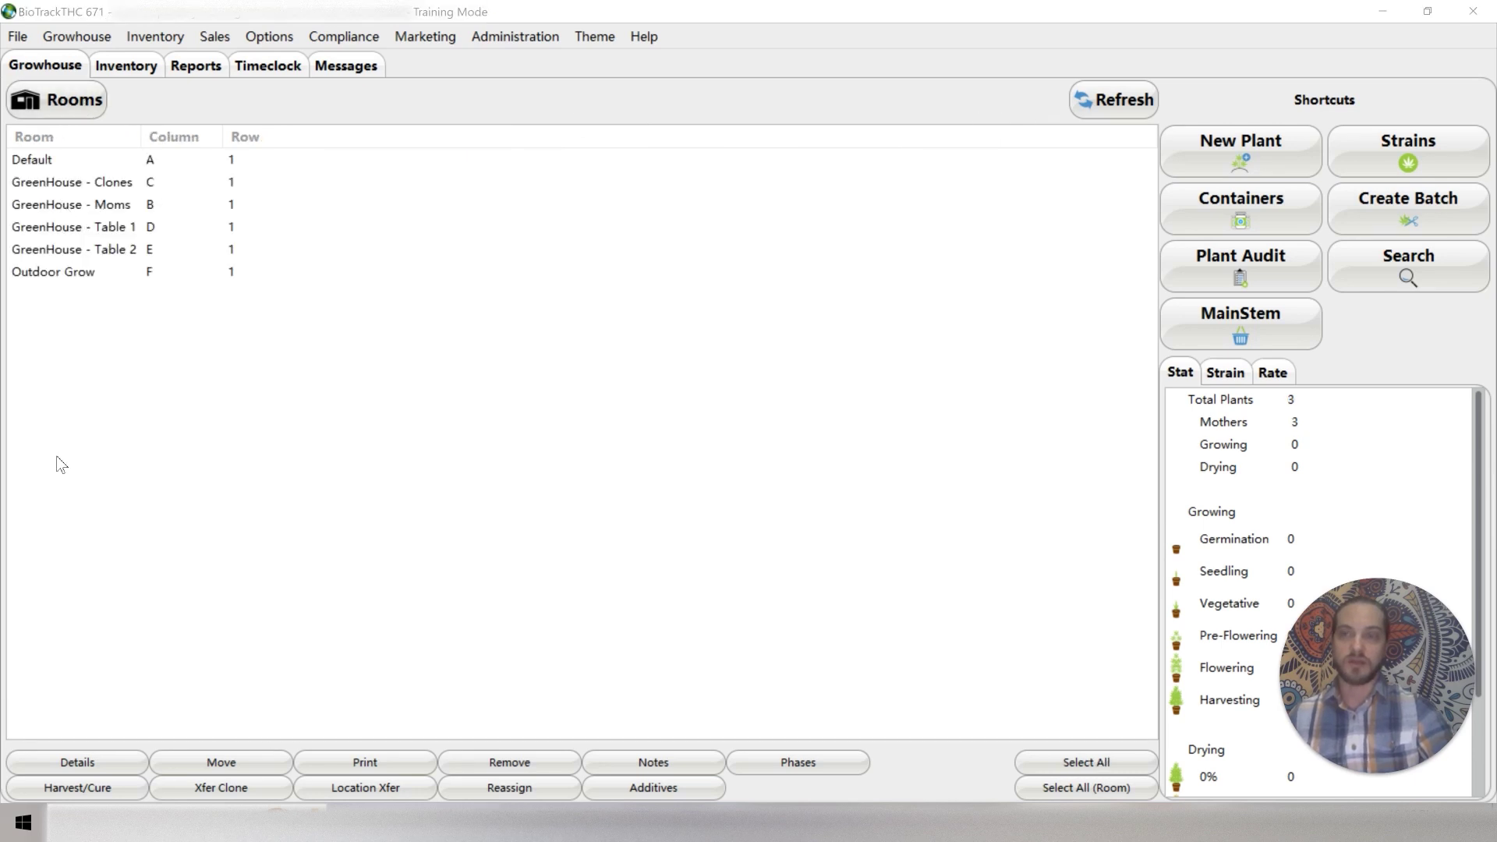
{"action": "left_click", "coordinate": [60, 186]}
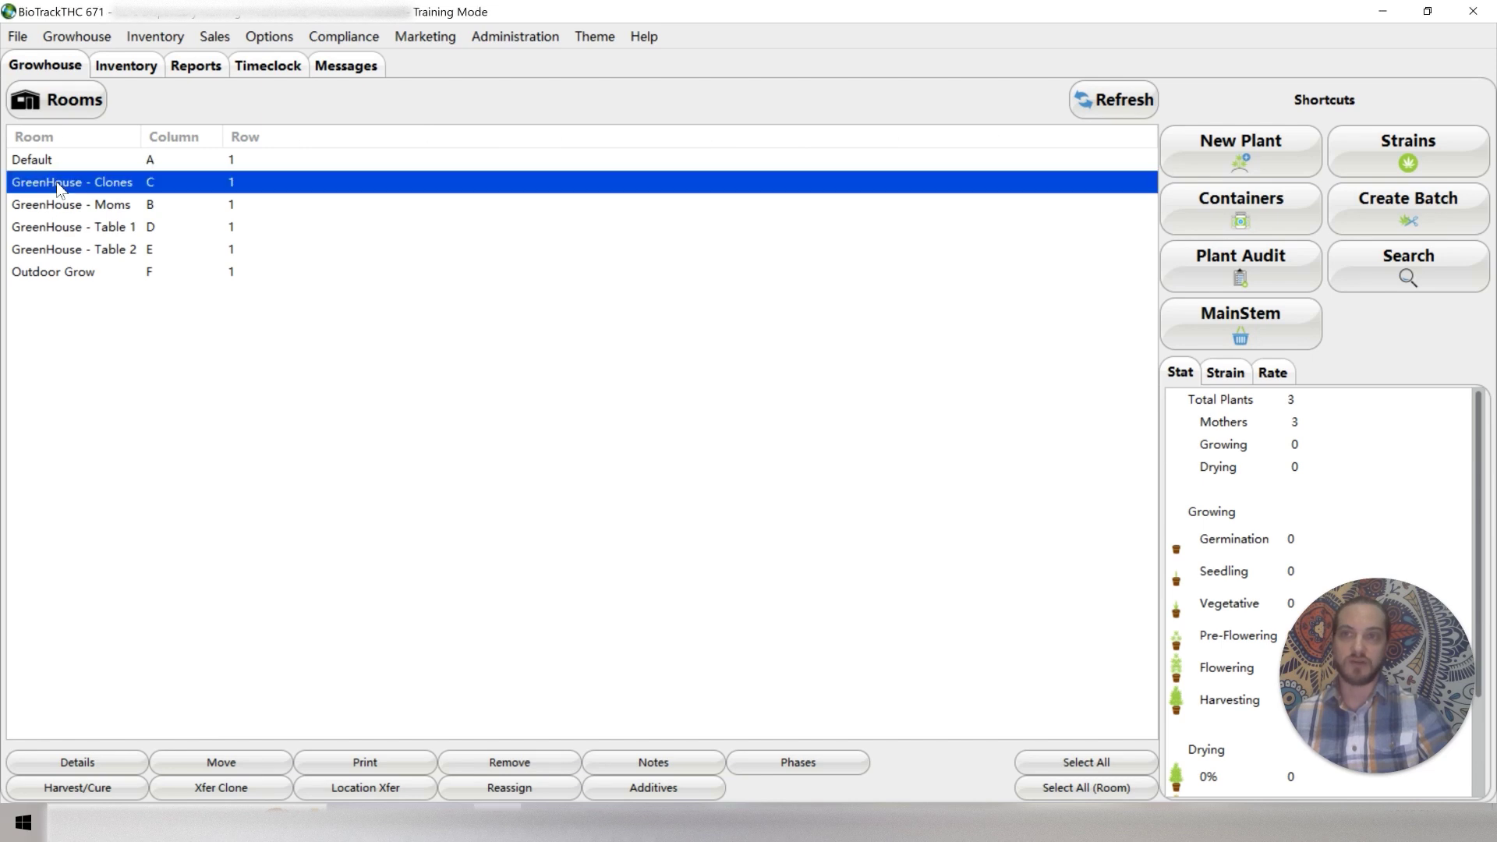
{"action": "left_click", "coordinate": [67, 204]}
{"action": "left_click", "coordinate": [77, 228]}
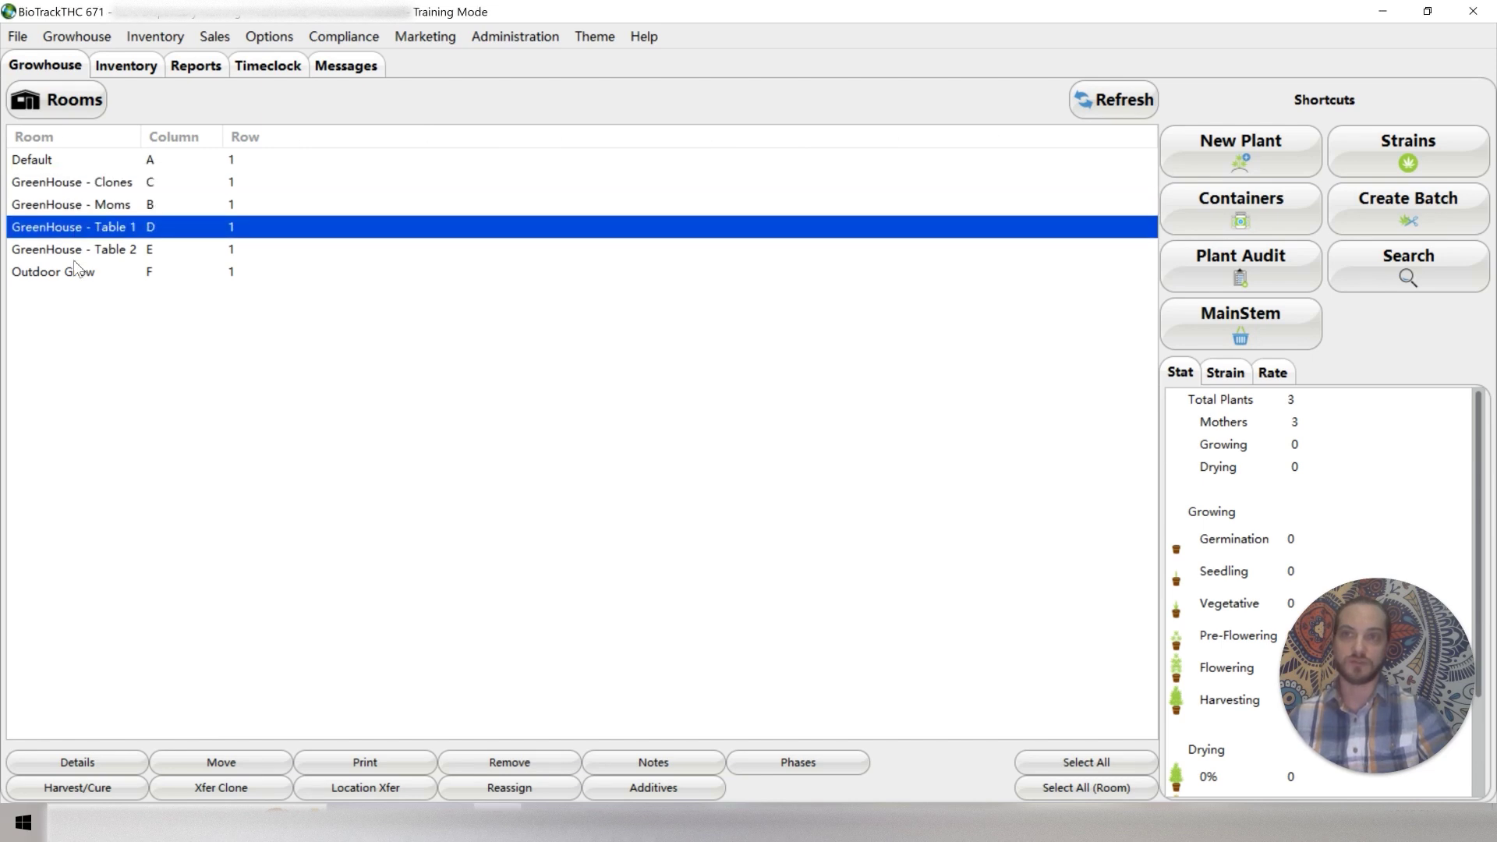
{"action": "left_click", "coordinate": [77, 251]}
- Select Outdoor Grow, then show the inventory rooms such as Bulk Inventory, In-Process and Quarantine
{"action": "left_click", "coordinate": [78, 272]}
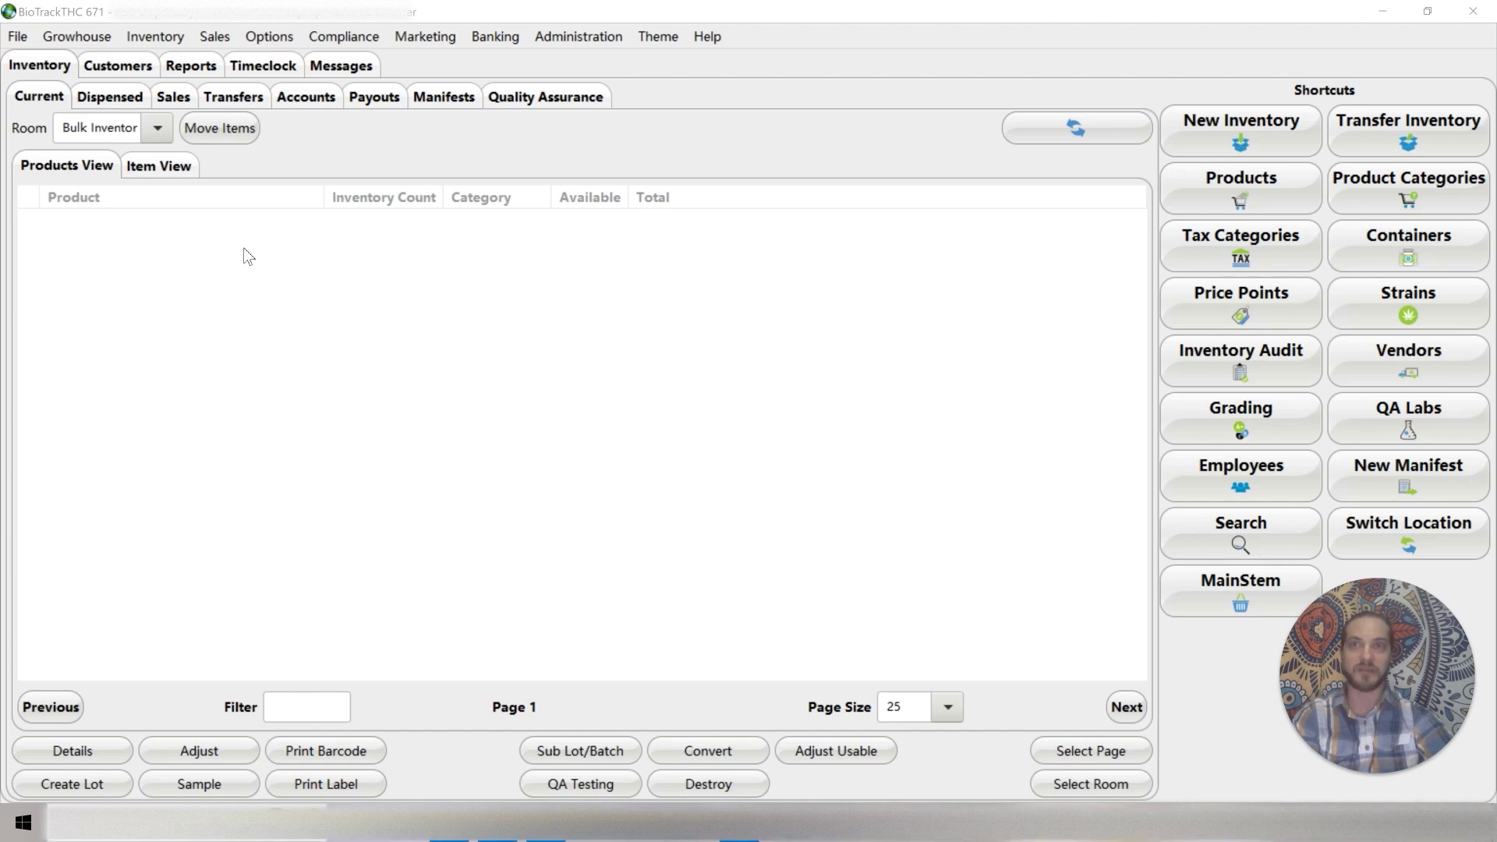
{"action": "left_click", "coordinate": [158, 130]}
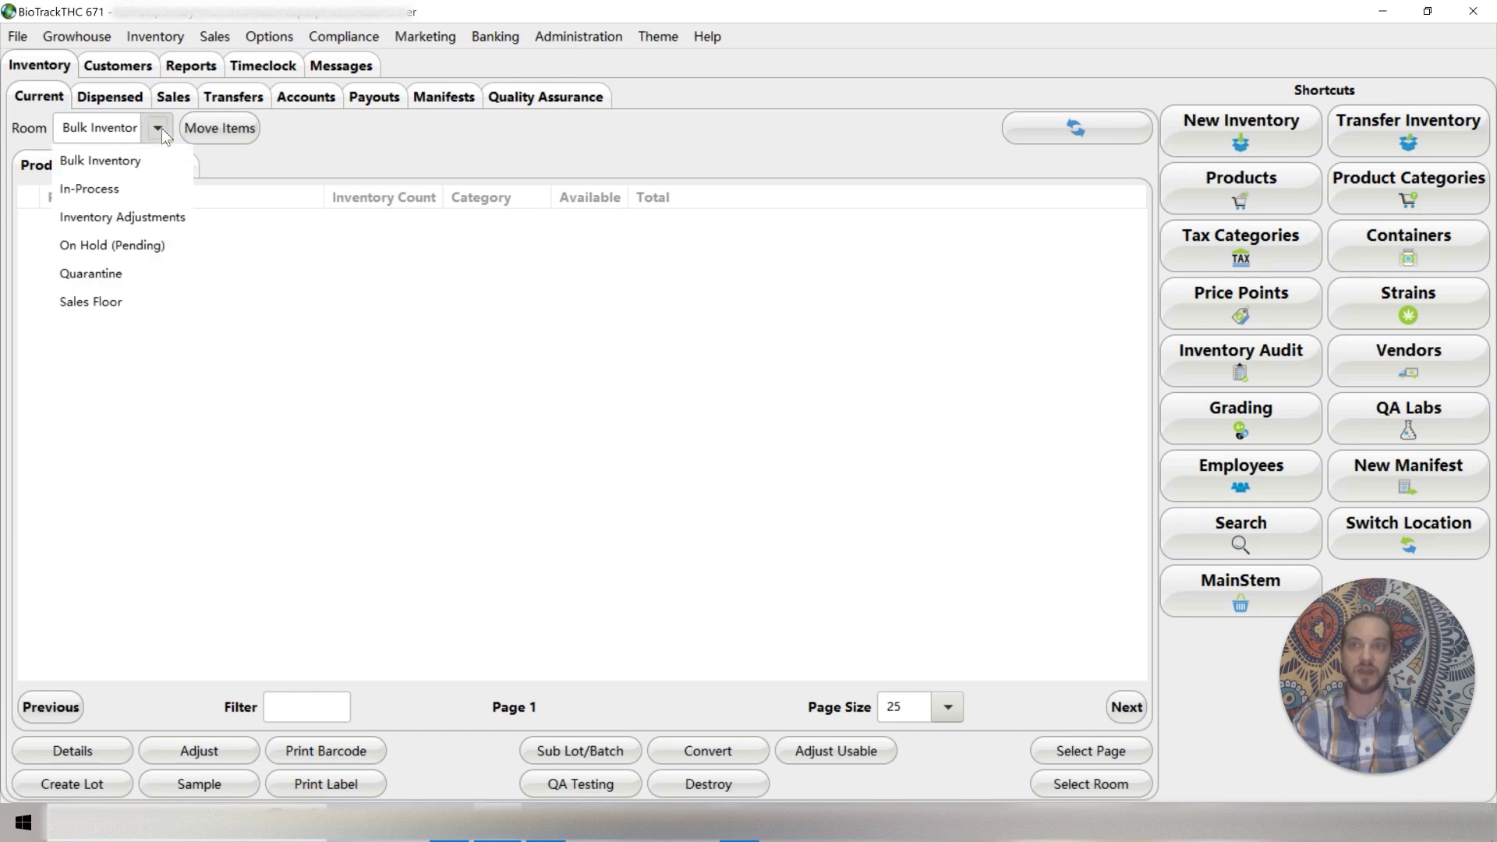